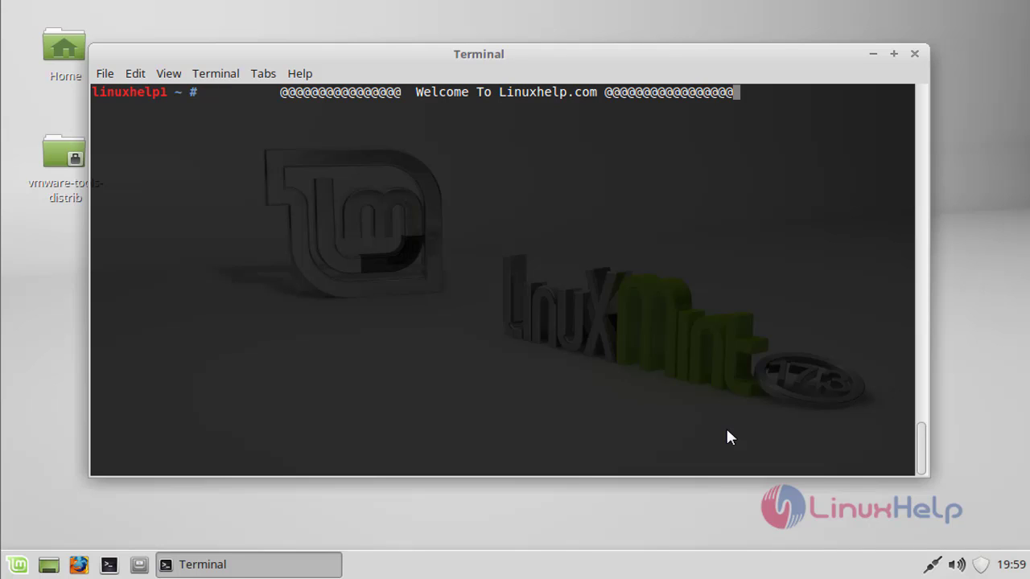
# Step: Add the ppa:librecad-dev/librecad-daily repository, confirm it, and clear the screen
pyautogui.write('add-apt-repository ppa:librecad-dev/librecad-daily')
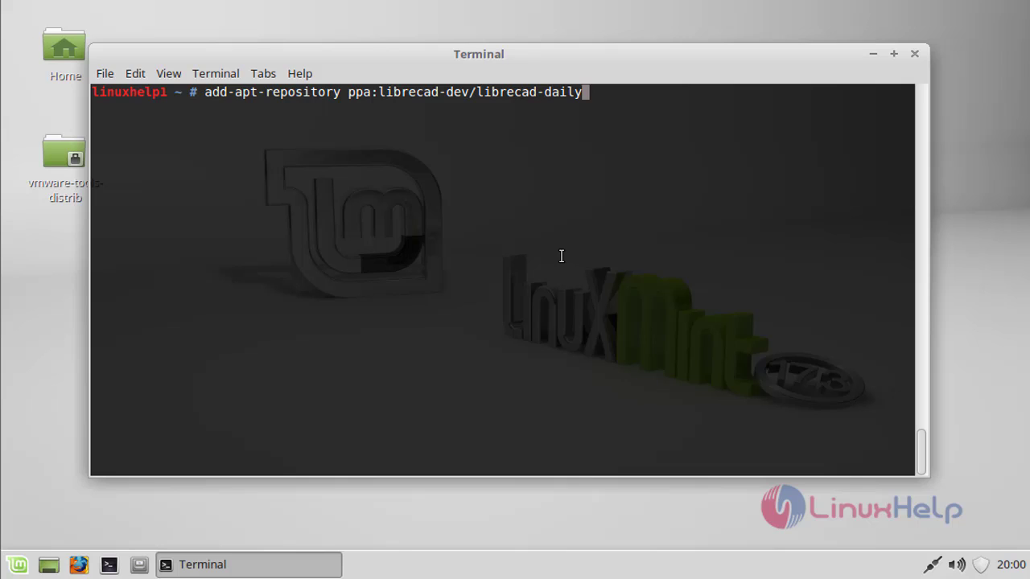
pyautogui.press('Return')
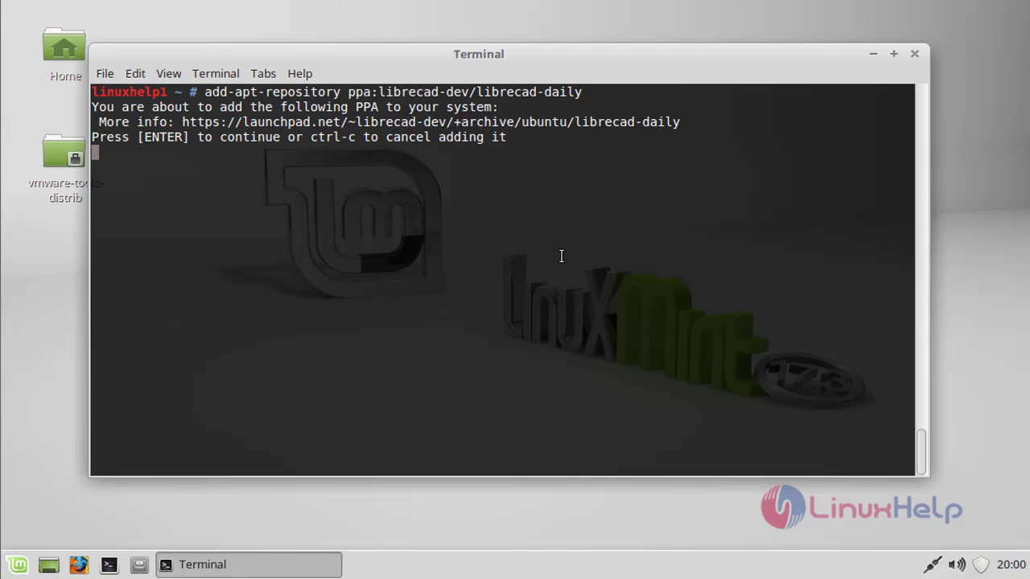
pyautogui.press('Return')
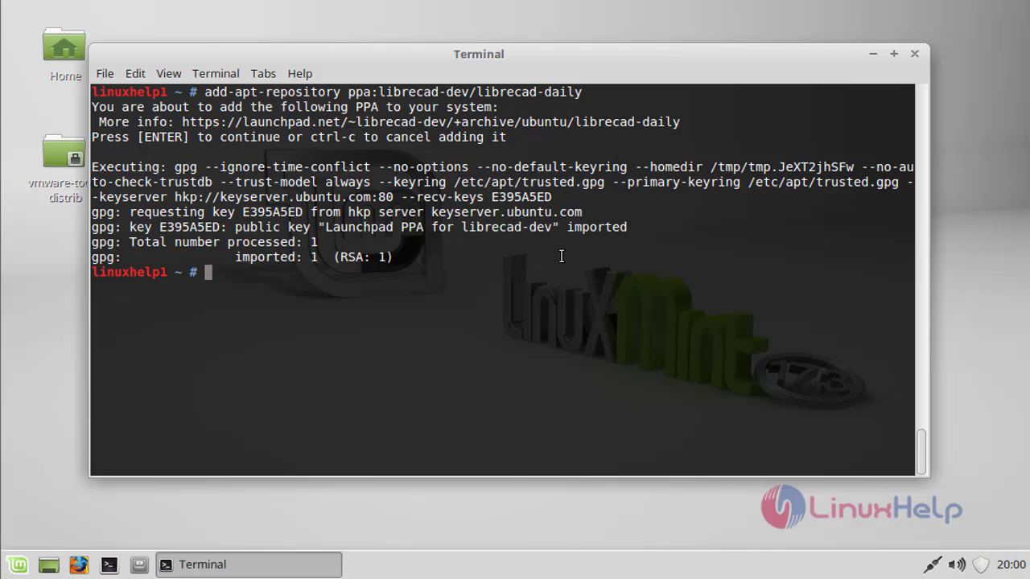
pyautogui.hotkey('ctrl', 'l')
# Step: Refresh package lists with apt-get update, then clear the screen
pyautogui.write('apt-get update')
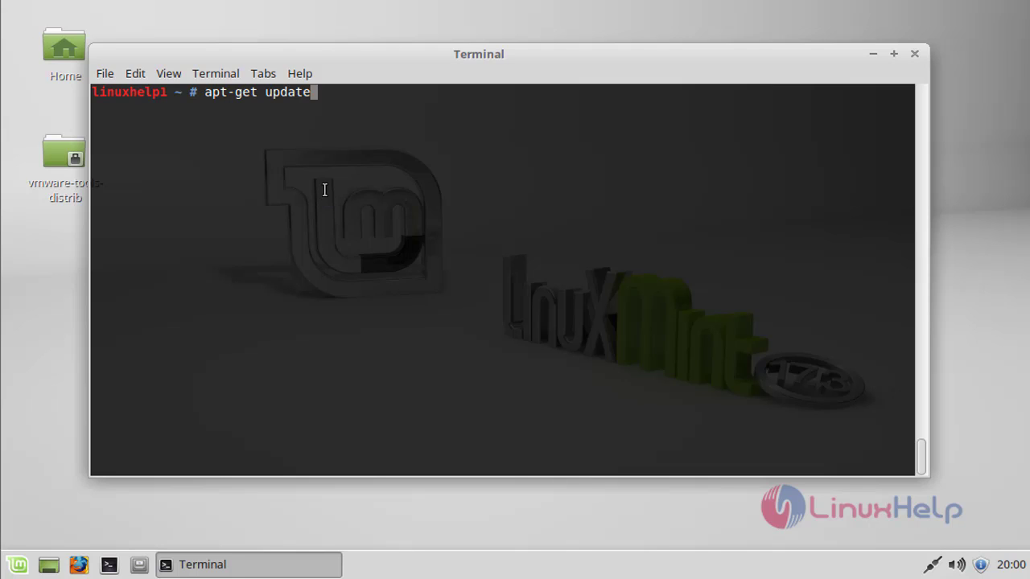
pyautogui.press('Return')
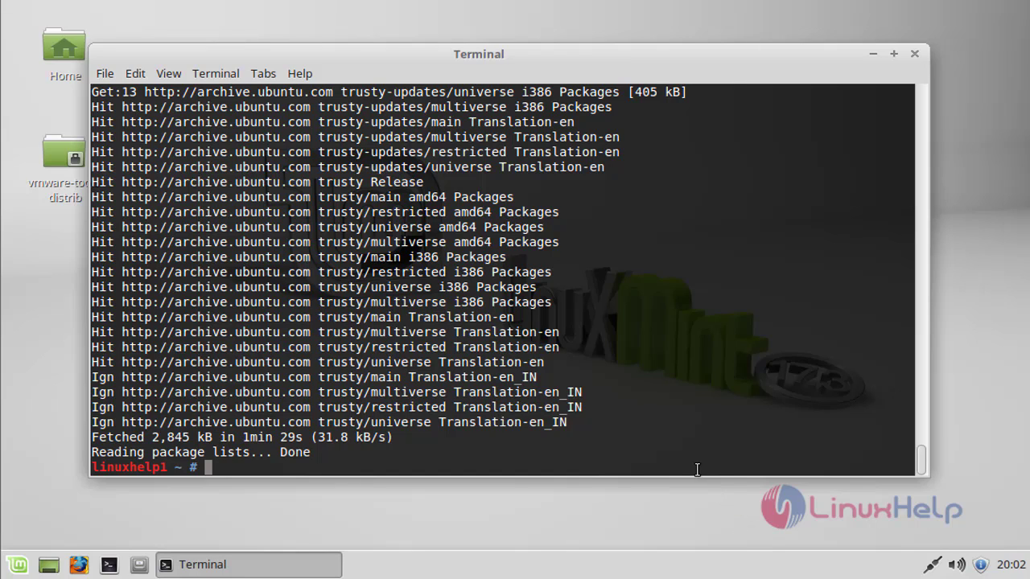
pyautogui.hotkey('ctrl', 'l')
# Step: Install the librecad package with apt-get, answering y to proceed
pyautogui.write('ap')
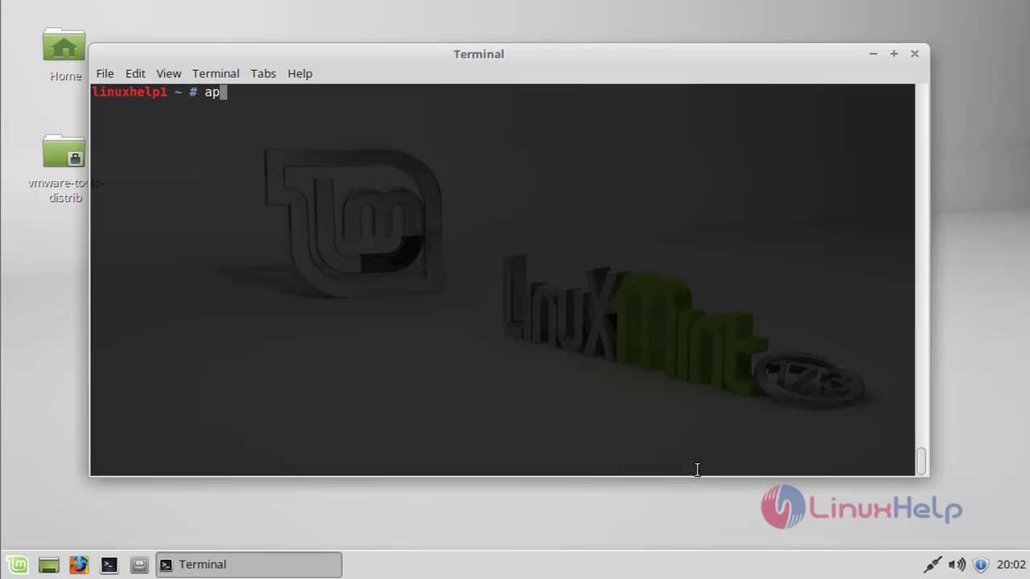
pyautogui.write('t-get ')
pyautogui.write('install ')
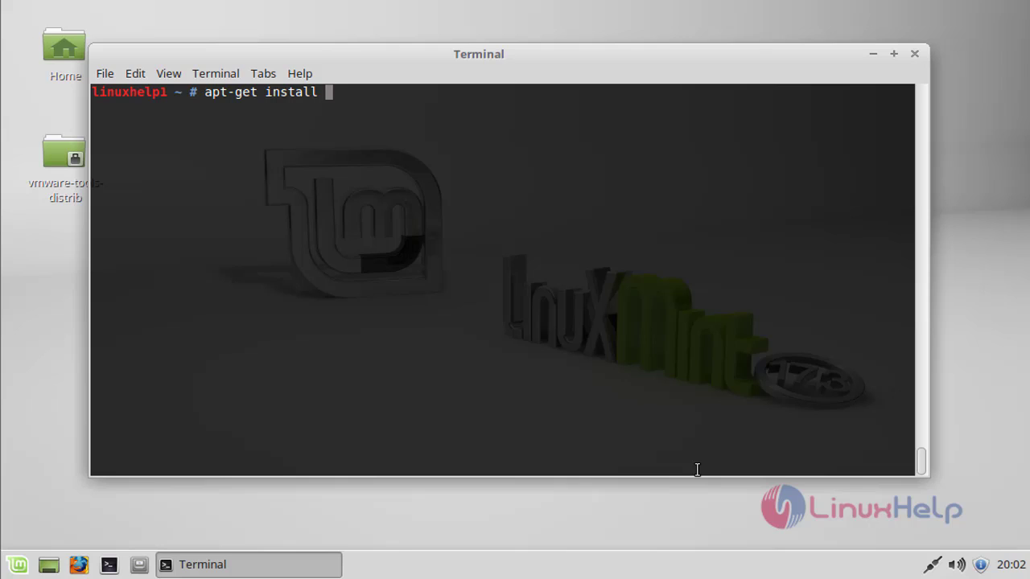
pyautogui.write('libre')
pyautogui.write('cad')
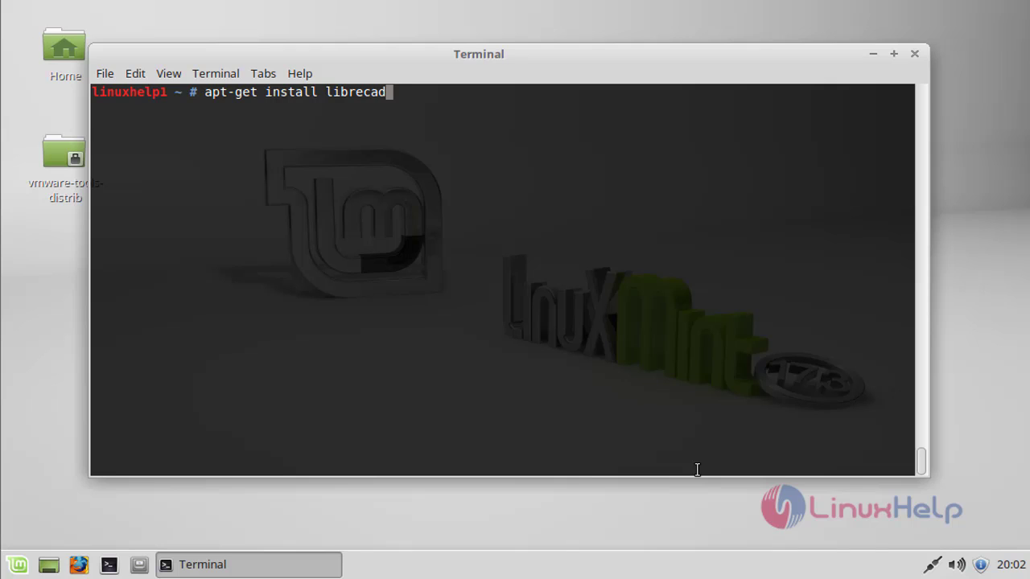
pyautogui.press('Return')
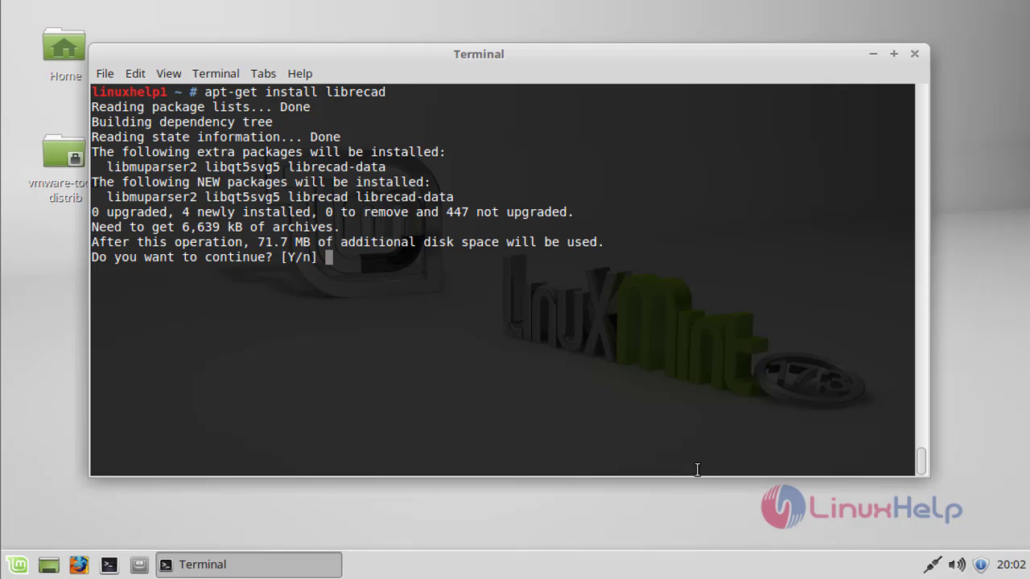
pyautogui.write('y')
pyautogui.press('Return')
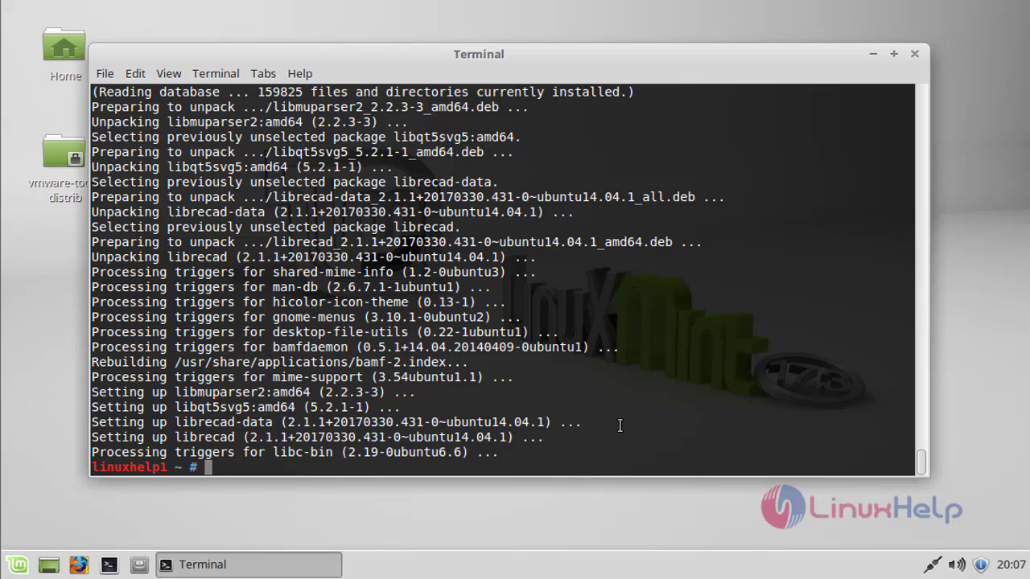
# Step: Search the Mint application menu for 'librecad'
pyautogui.click(42, 442)
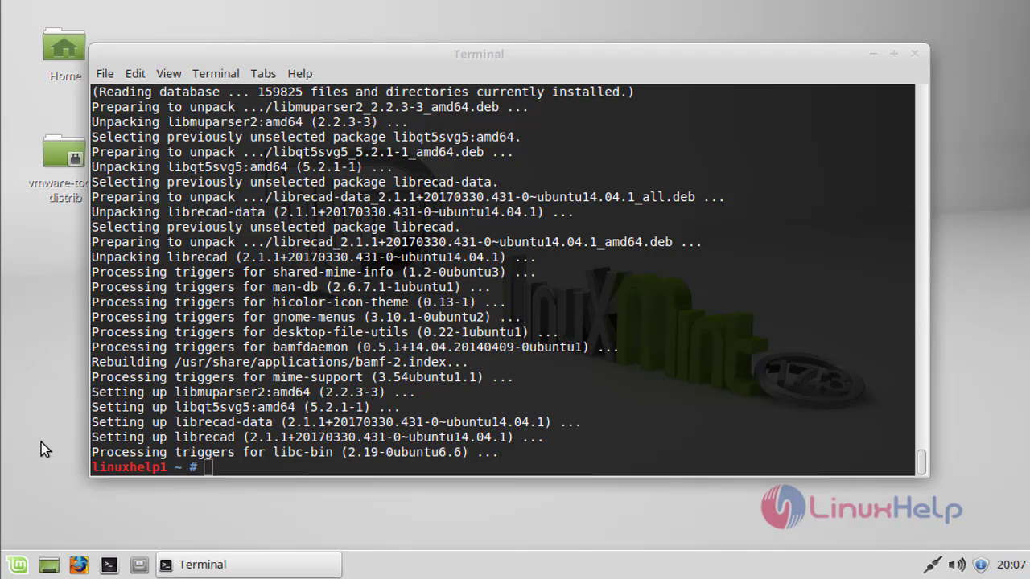
pyautogui.click(18, 568)
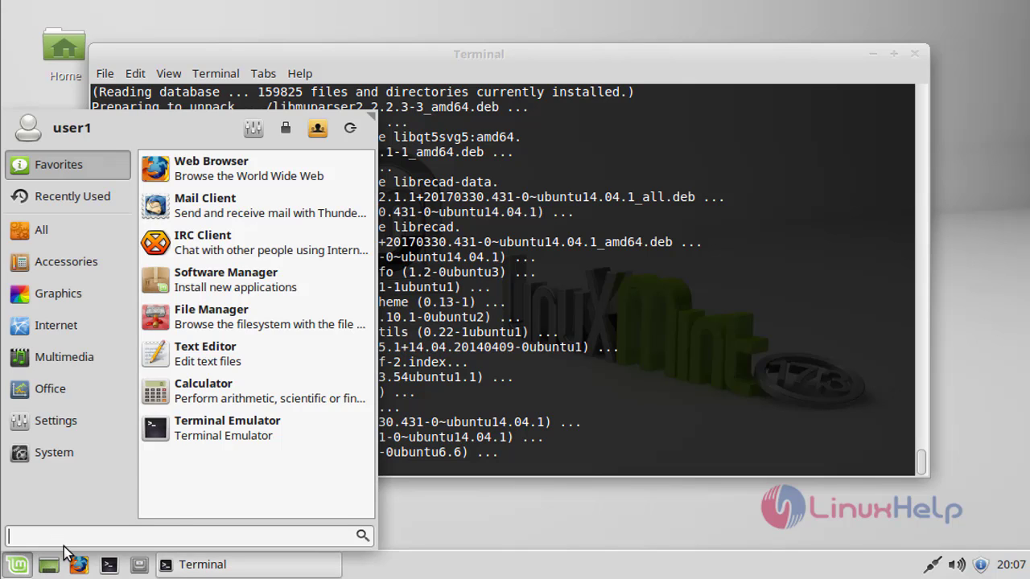
pyautogui.write('librec')
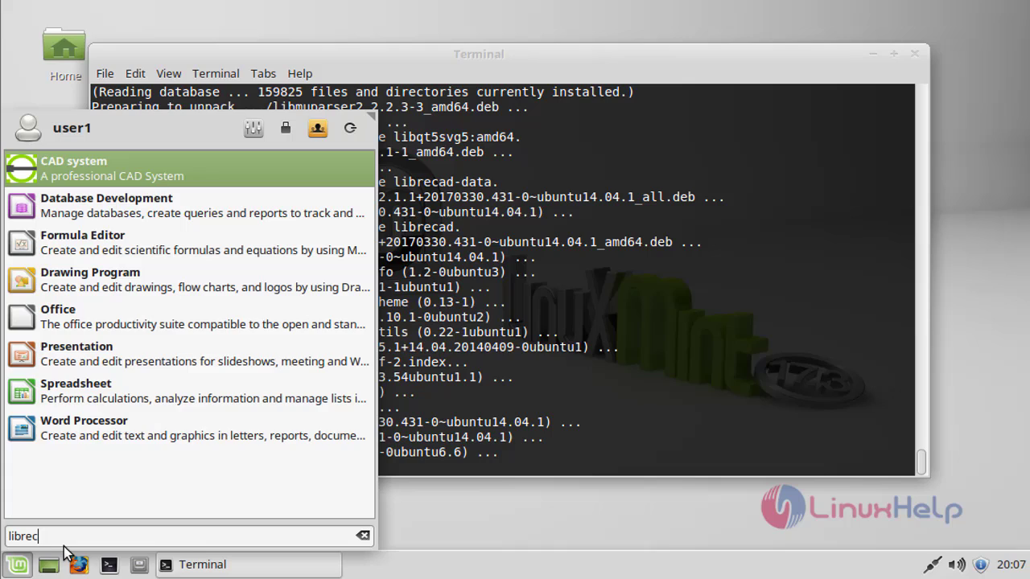
pyautogui.write('ad')
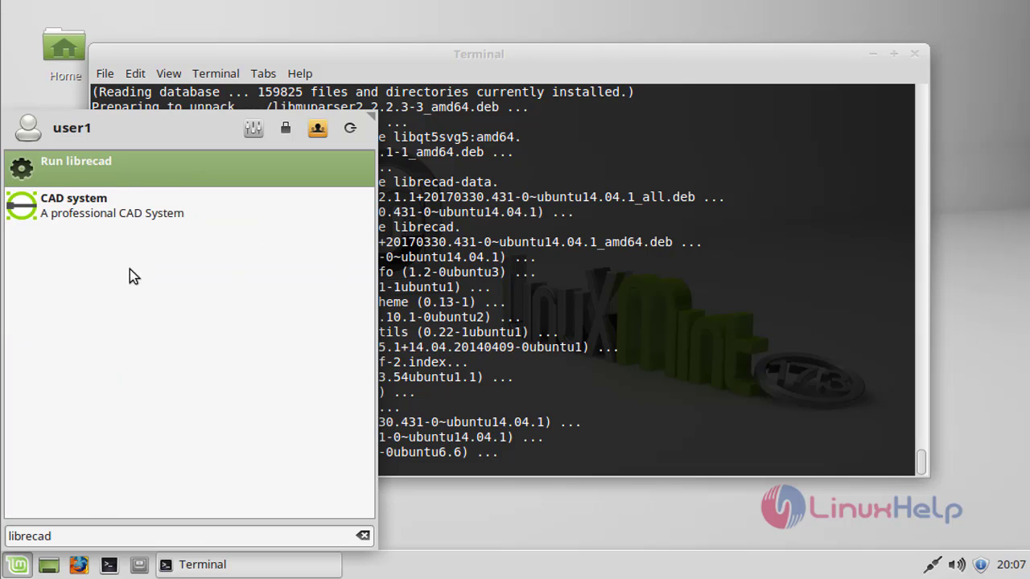
# Step: Launch CAD system, keeping English command language and Millimeter default unit in the Welcome dialog
pyautogui.click(103, 224)
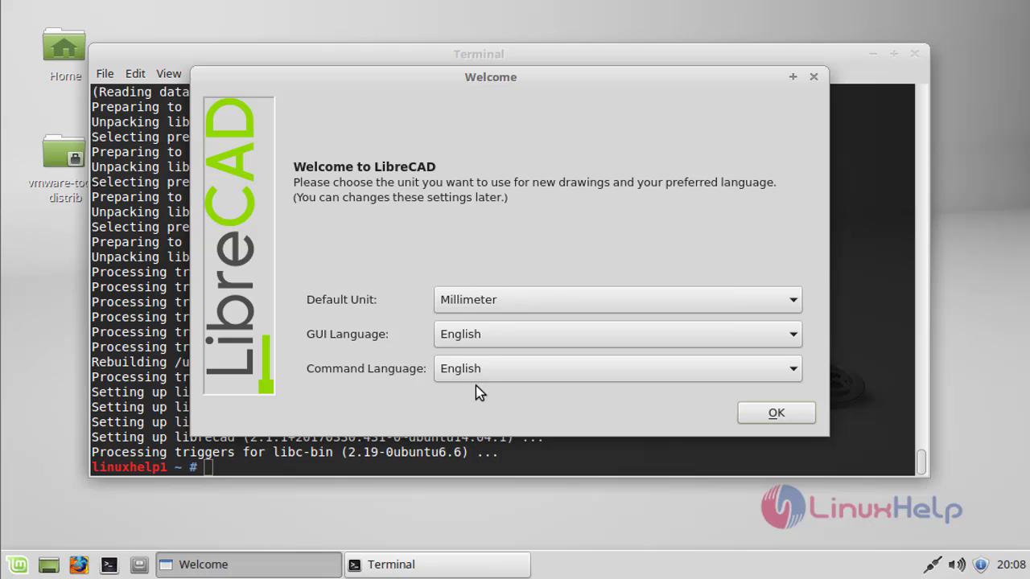
pyautogui.click(508, 368)
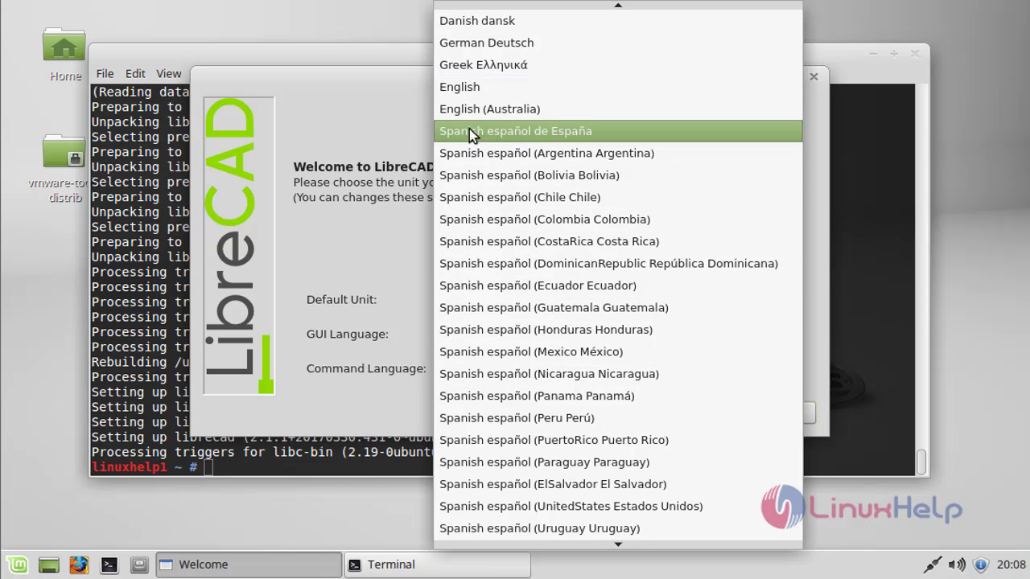
pyautogui.click(459, 87)
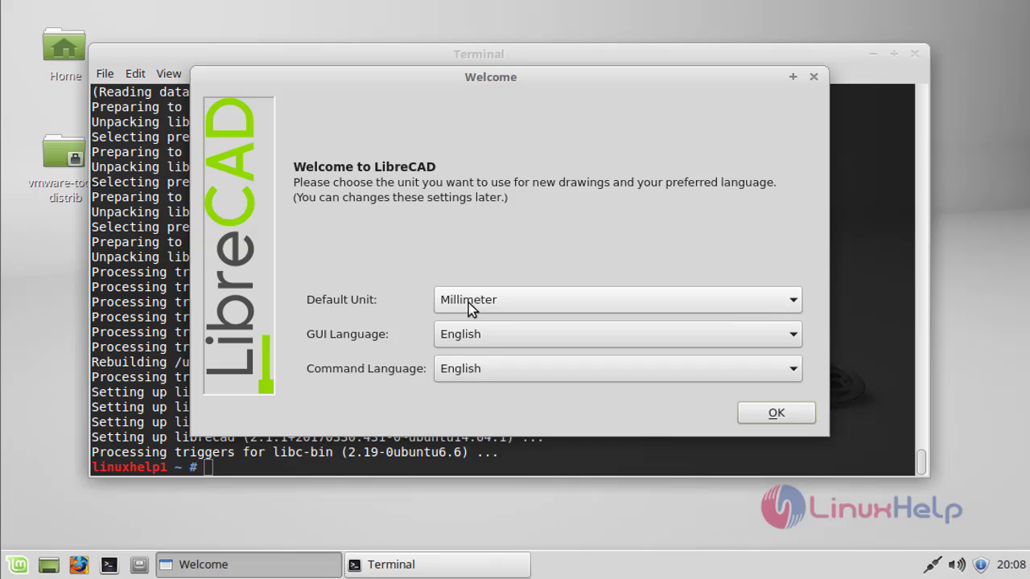
pyautogui.click(468, 303)
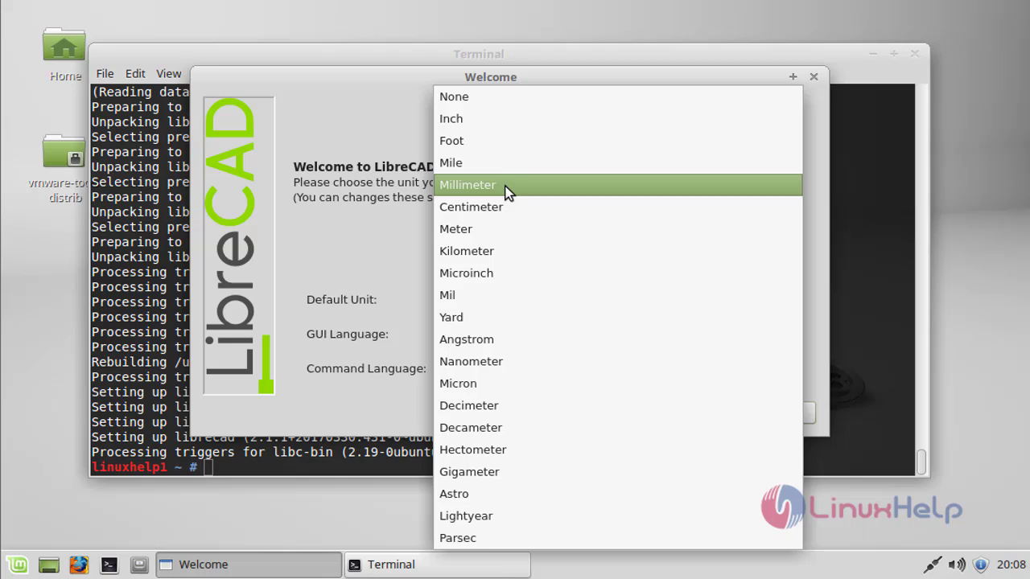
pyautogui.click(507, 190)
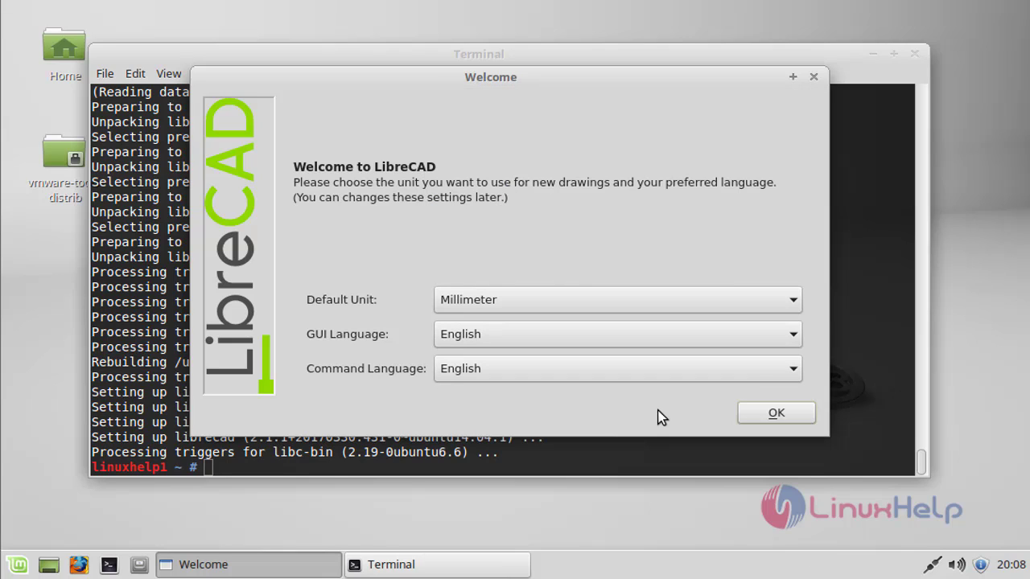
# Step: Accept the Welcome settings, then move the LibreCAD window right and widen it
pyautogui.click(776, 413)
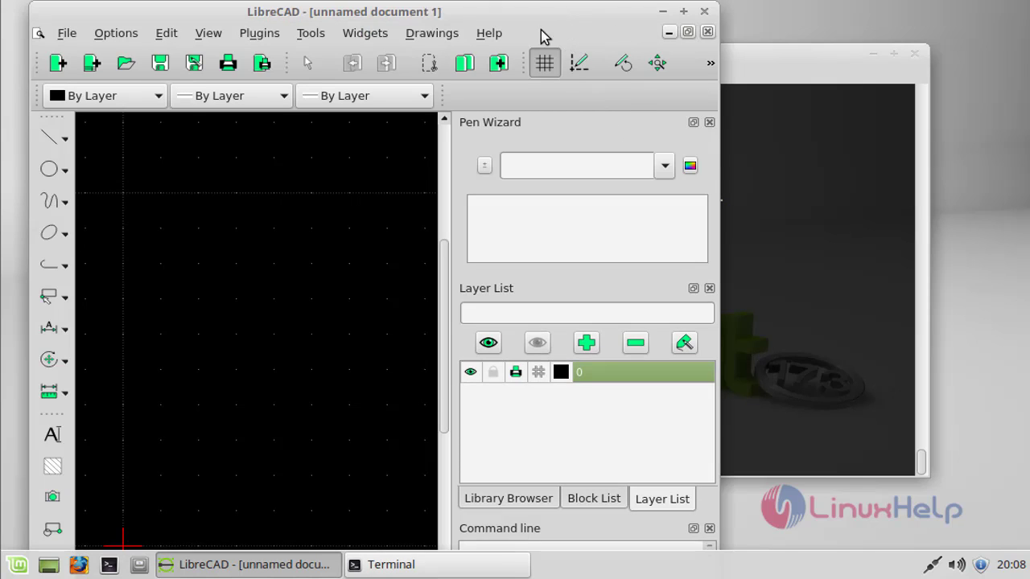
pyautogui.moveTo(439, 11)
pyautogui.mouseDown()
pyautogui.moveTo(521, 11)
pyautogui.moveTo(492, 11)
pyautogui.mouseUp()
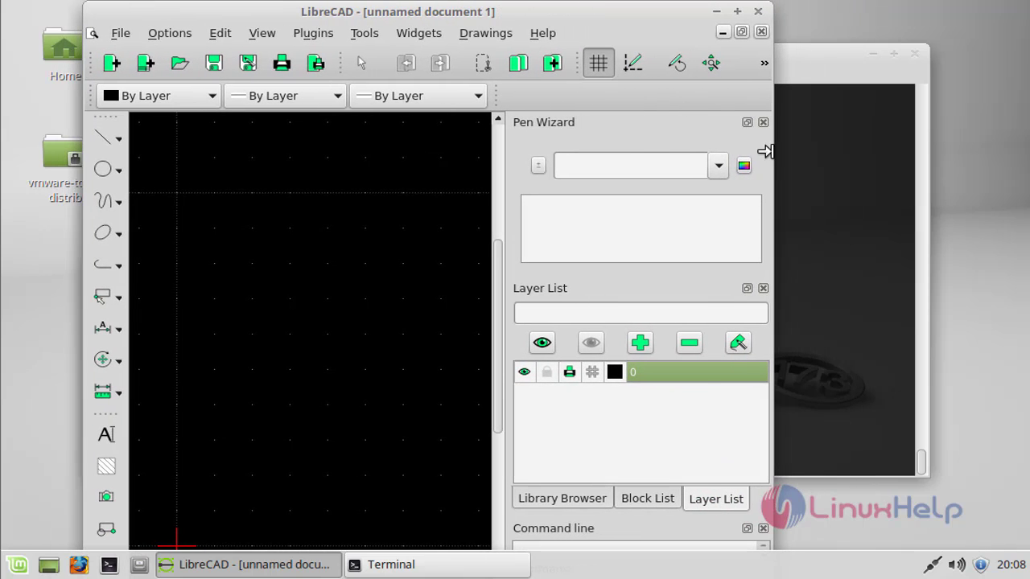
pyautogui.moveTo(770, 151); pyautogui.dragTo(964, 151)
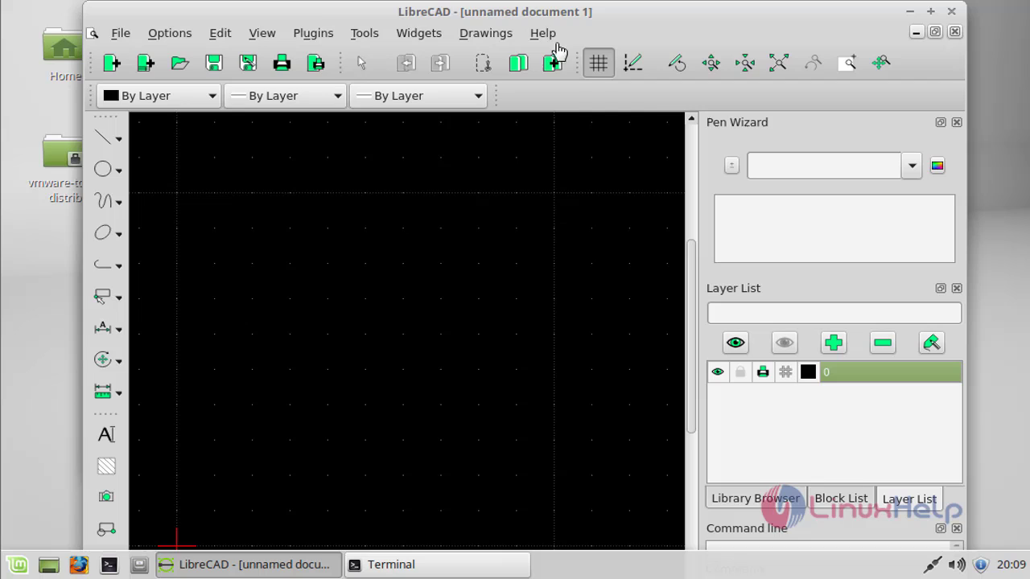
pyautogui.click(543, 33)
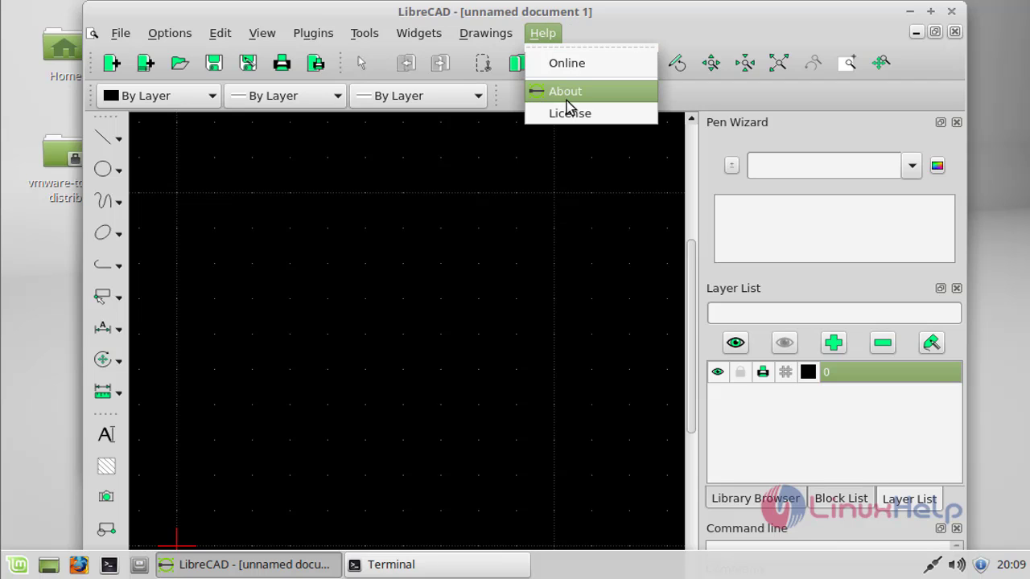
pyautogui.click(566, 96)
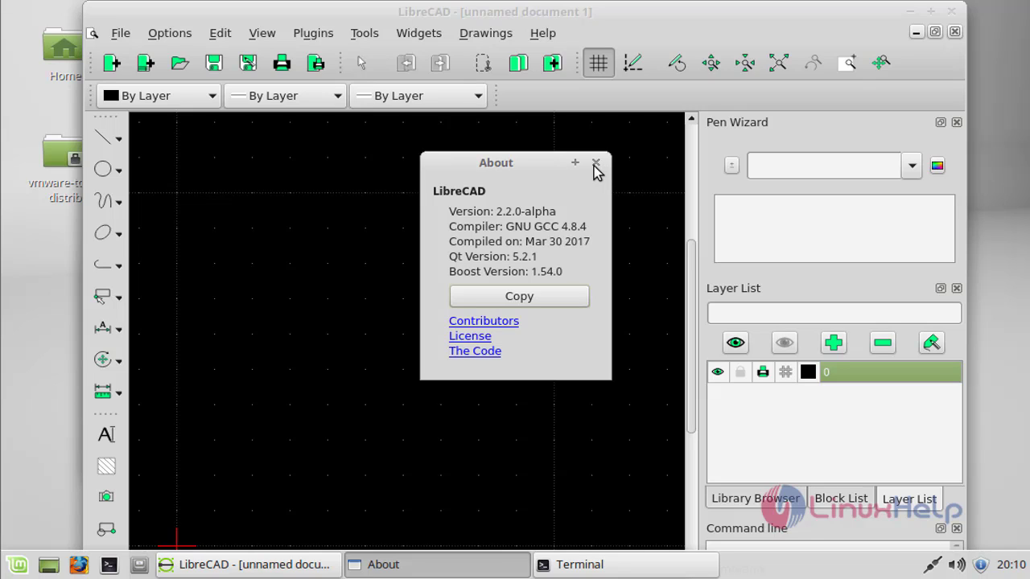
pyautogui.click(596, 163)
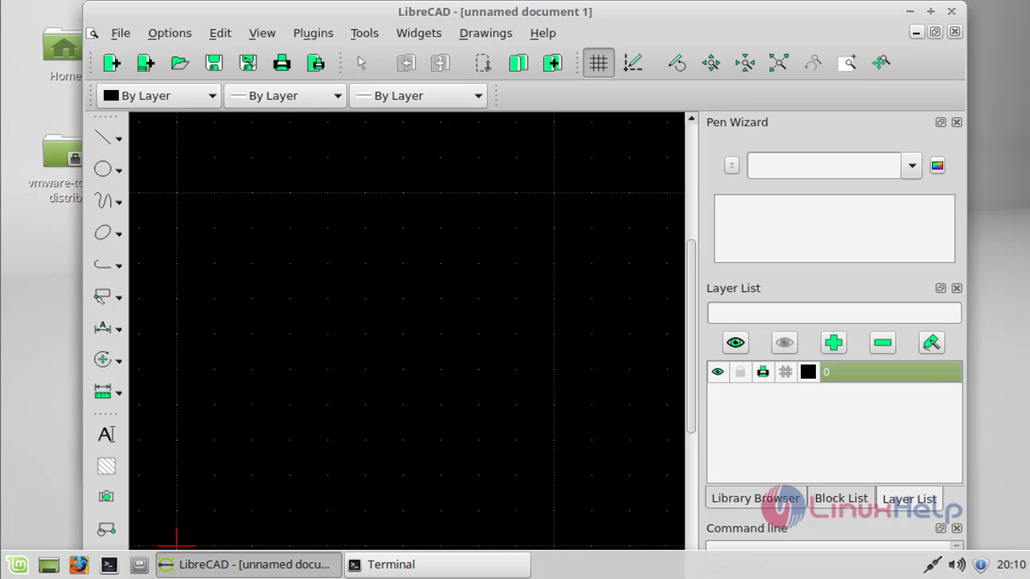